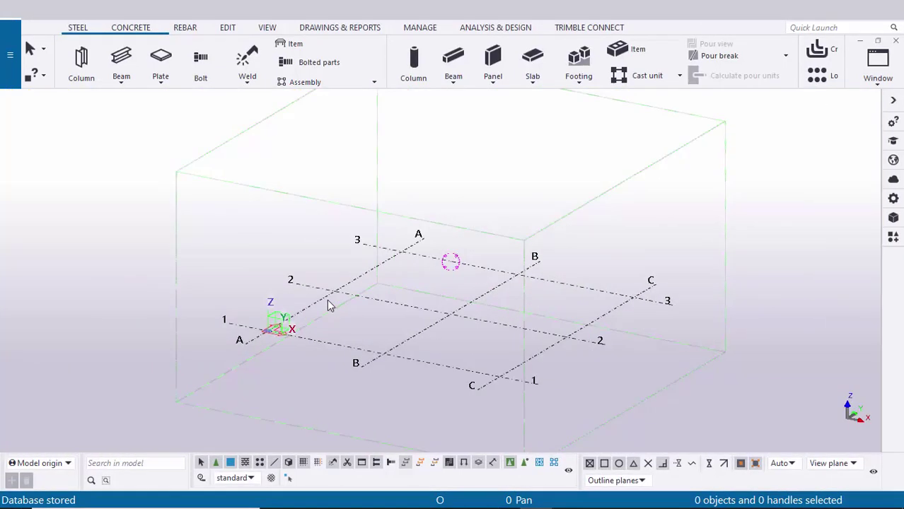
Place a steel column at grid intersection B-1, interrupt the command, and centre it in view.
click(75, 55)
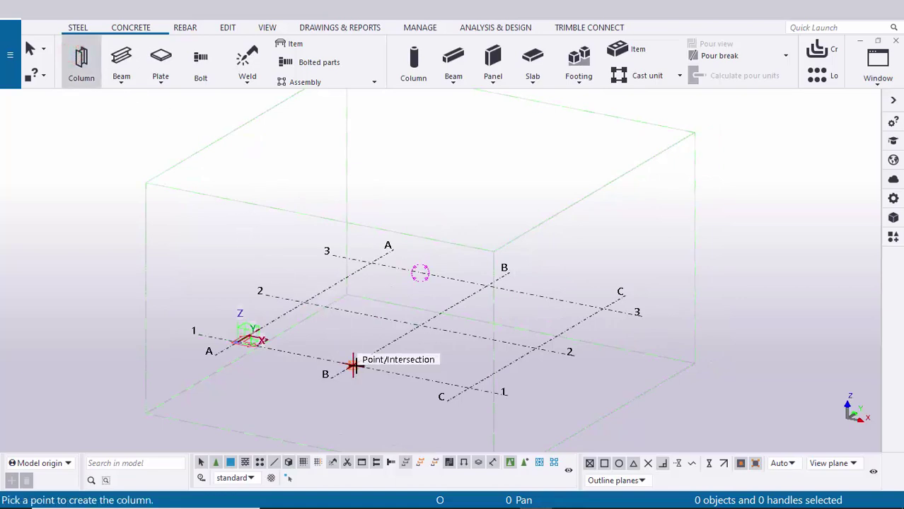
click(414, 358)
right_click(424, 236)
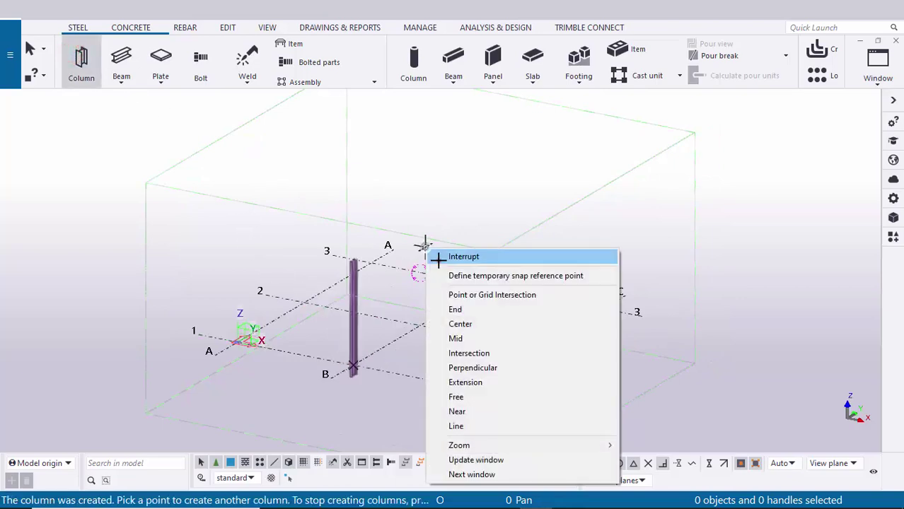
click(426, 236)
scroll(395, 336, up, 3)
scroll(318, 394, up, 3)
middle_drag(327, 357, 335, 276)
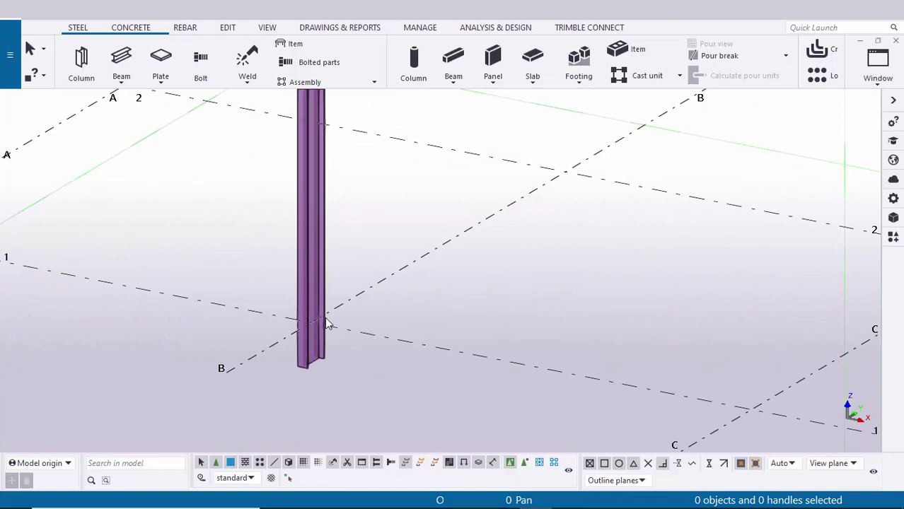
Apply the Base plate (1042) component to the column at its foot point.
key(ctrl+f)
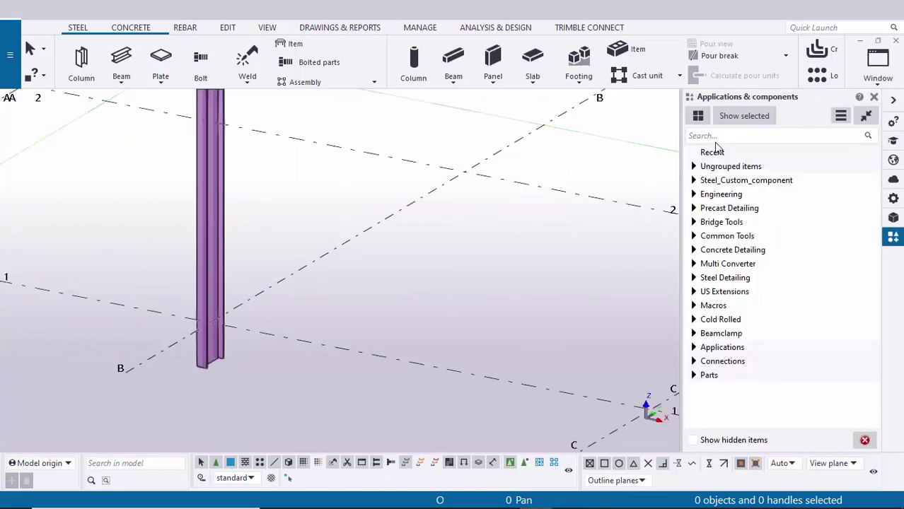
click(712, 137)
text(1042)
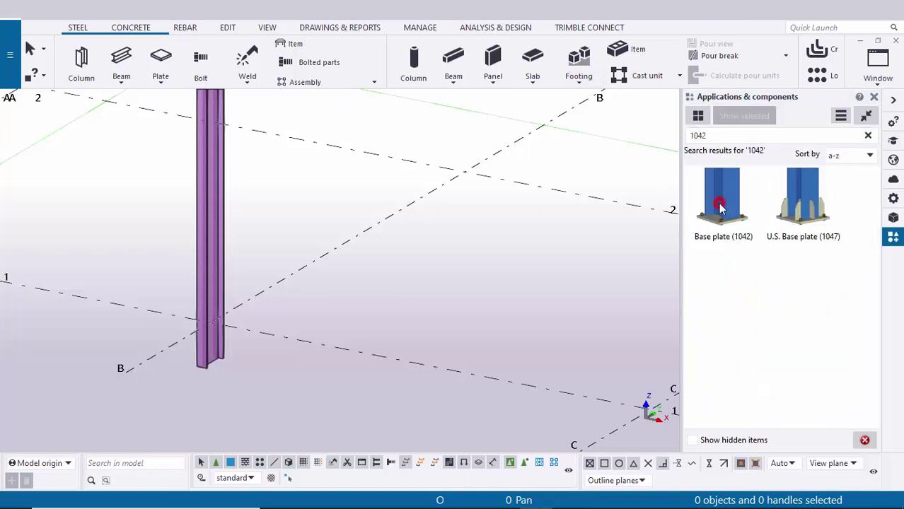
click(718, 207)
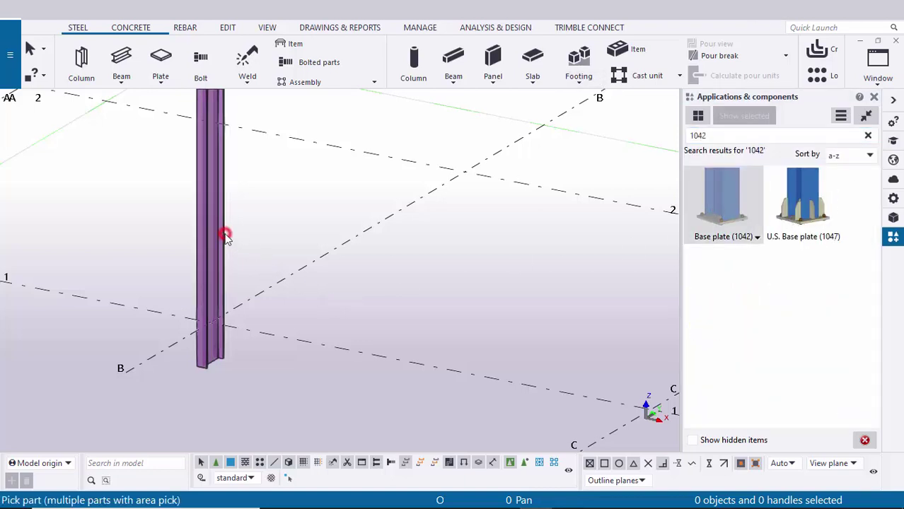
click(210, 320)
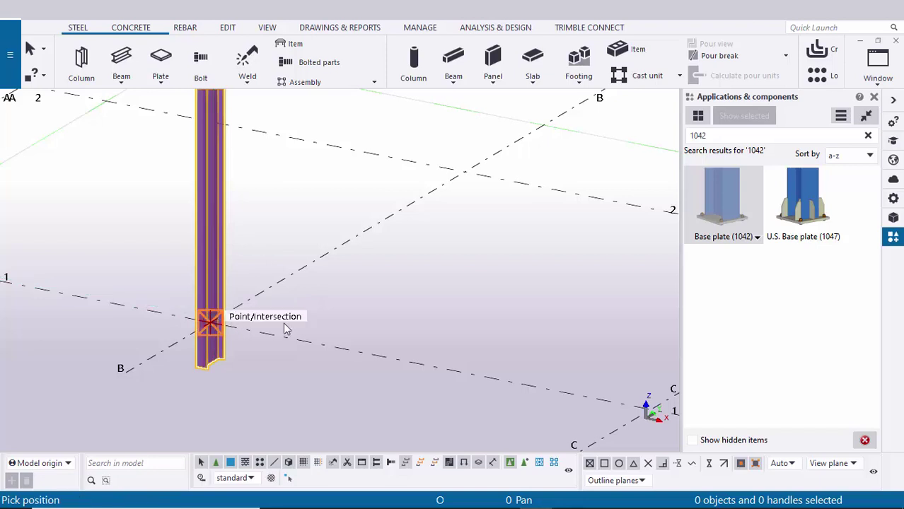
click(238, 331)
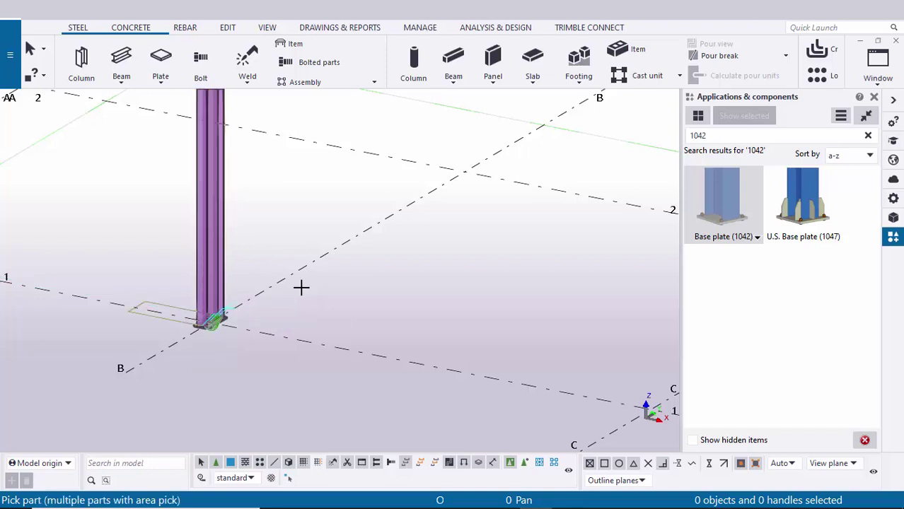
Close the component catalogue, interrupt the base plate command and orbit the model.
click(874, 96)
scroll(592, 255, up, 2)
right_click(537, 191)
click(569, 200)
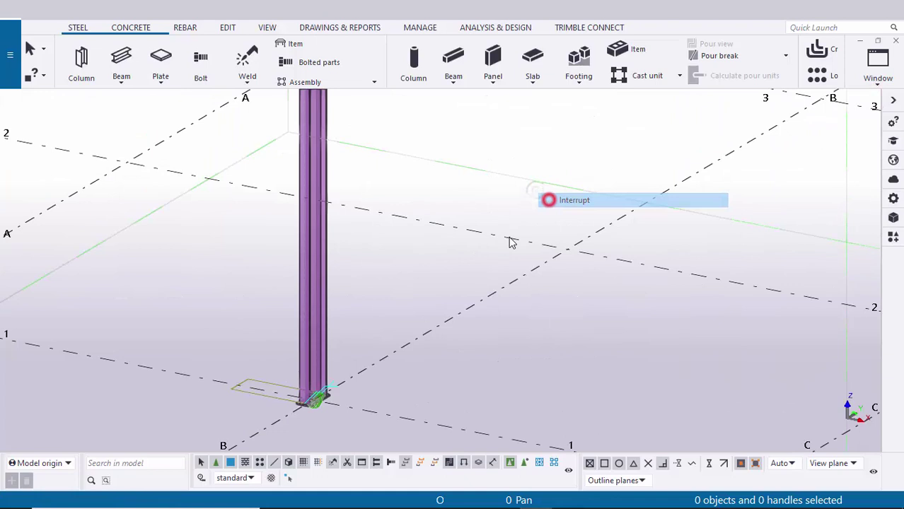
ctrl+middle_drag(470, 309, 410, 294)
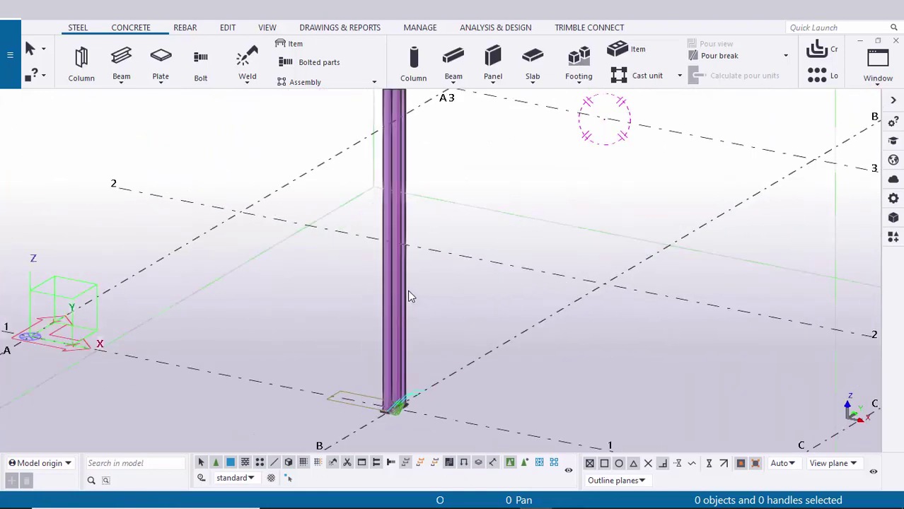
Create an assembly drawing from the column's Create Drawings menu.
right_click(408, 294)
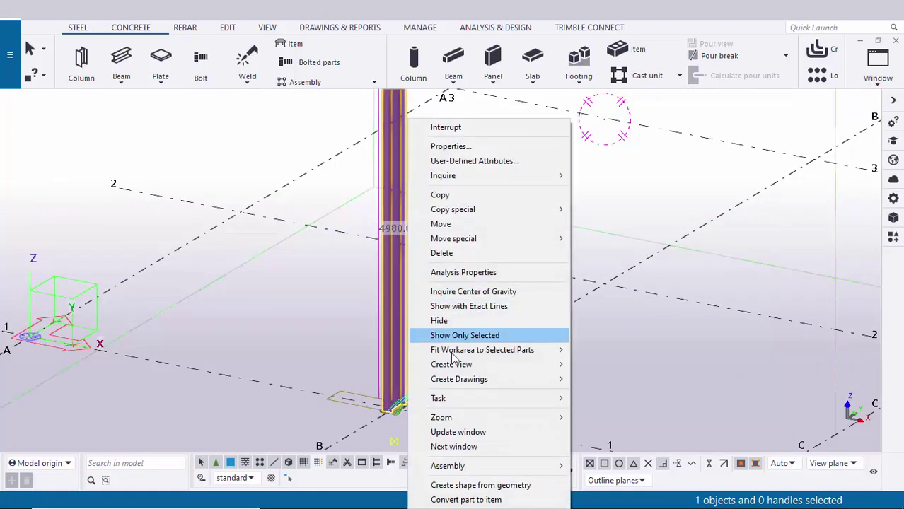
mouse_move(458, 378)
click(622, 393)
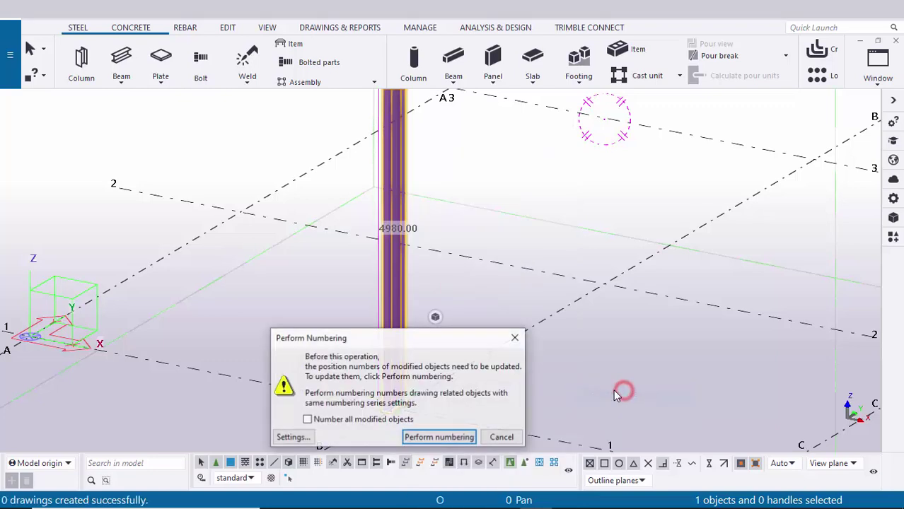
Number all modified objects, save the numbers, and redraw the model view.
click(307, 420)
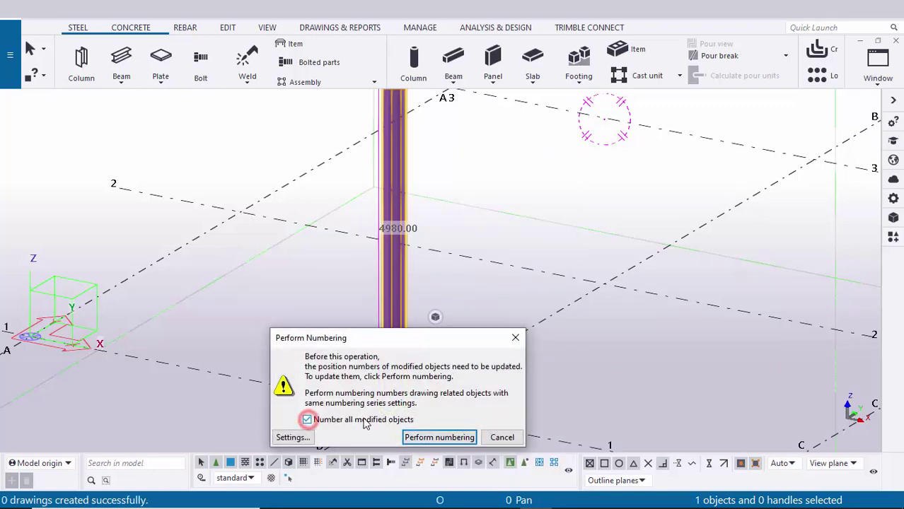
click(439, 437)
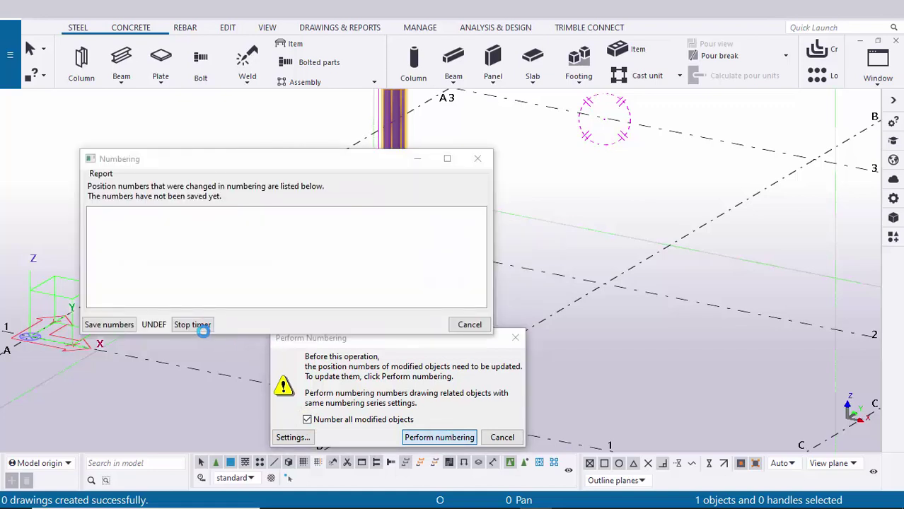
click(111, 324)
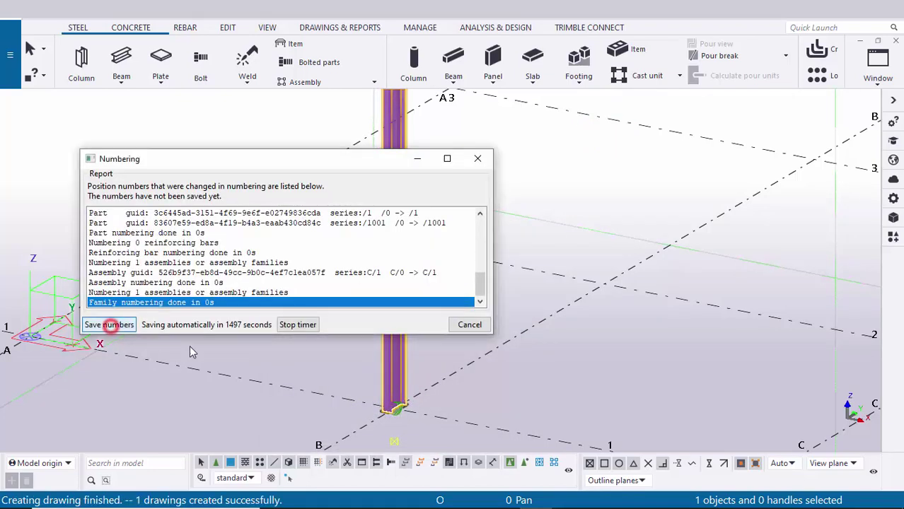
click(435, 317)
right_click(531, 192)
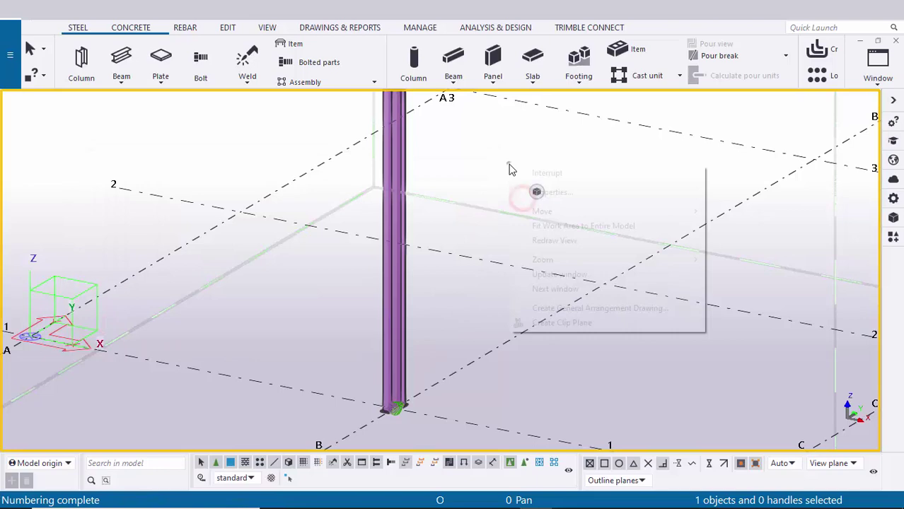
click(551, 242)
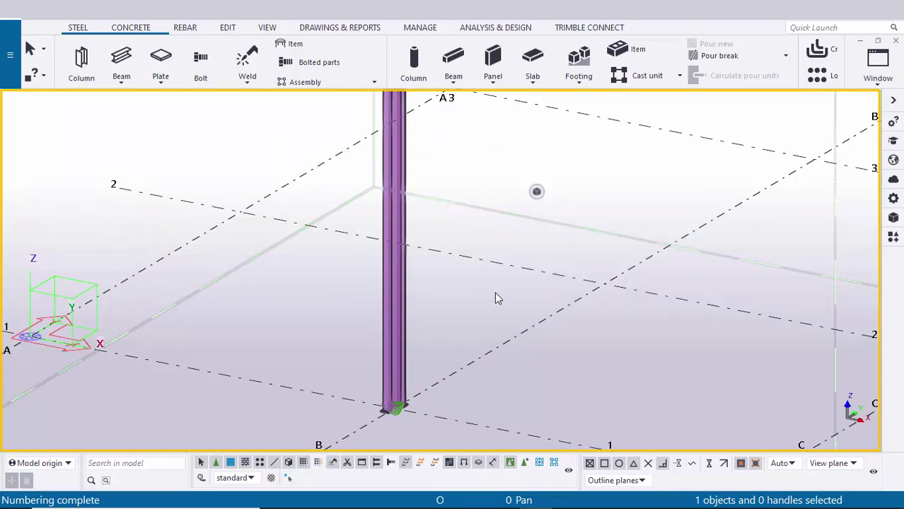
Open the C.1 STANDARD assembly drawing from the Document manager.
key(ctrl+l)
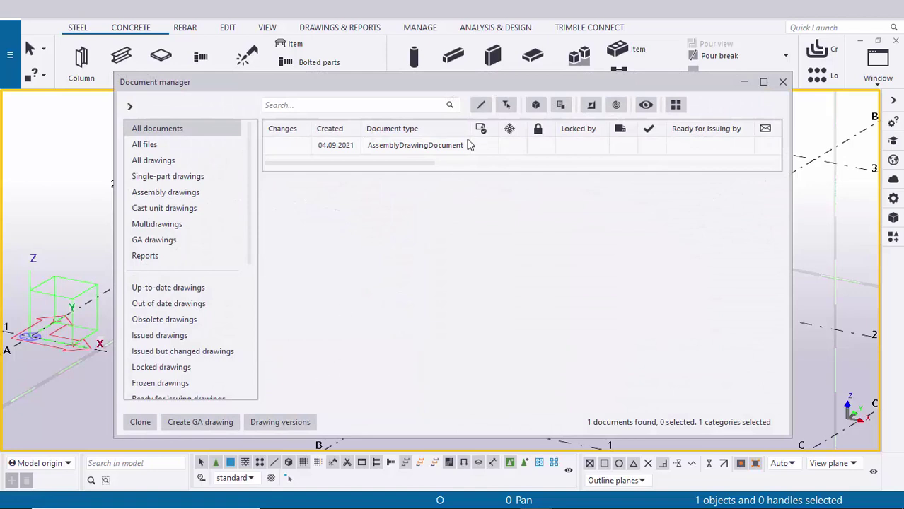
click(501, 145)
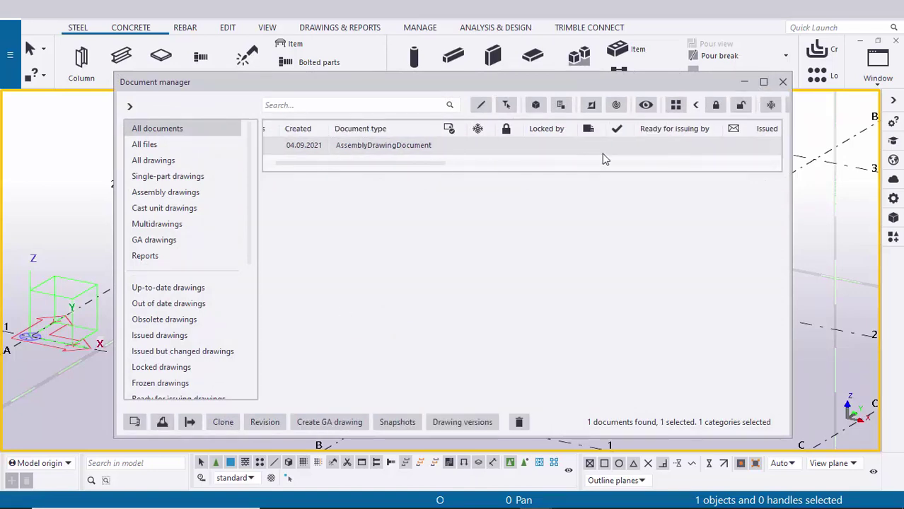
drag(370, 162, 481, 161)
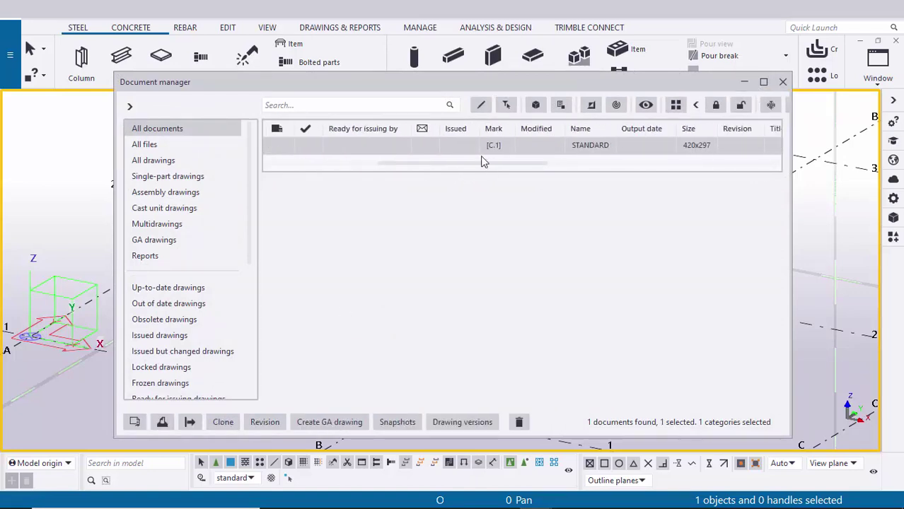
double_click(479, 147)
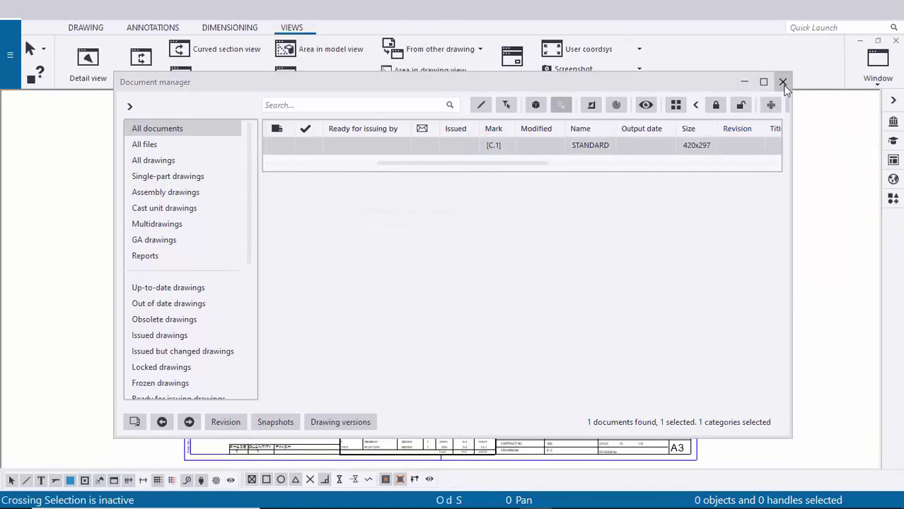
Close the document list and inspect the column in the C.1 drawing.
click(783, 82)
scroll(488, 232, up, 3)
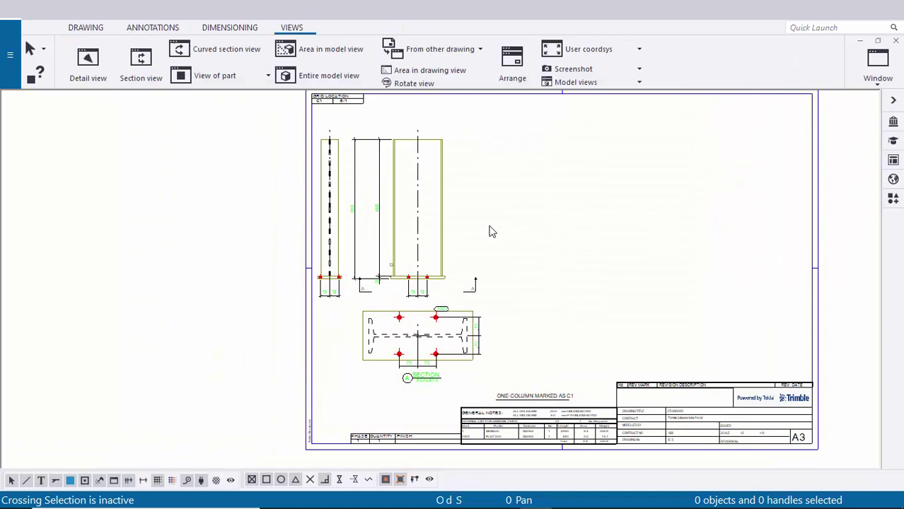
click(467, 227)
click(542, 237)
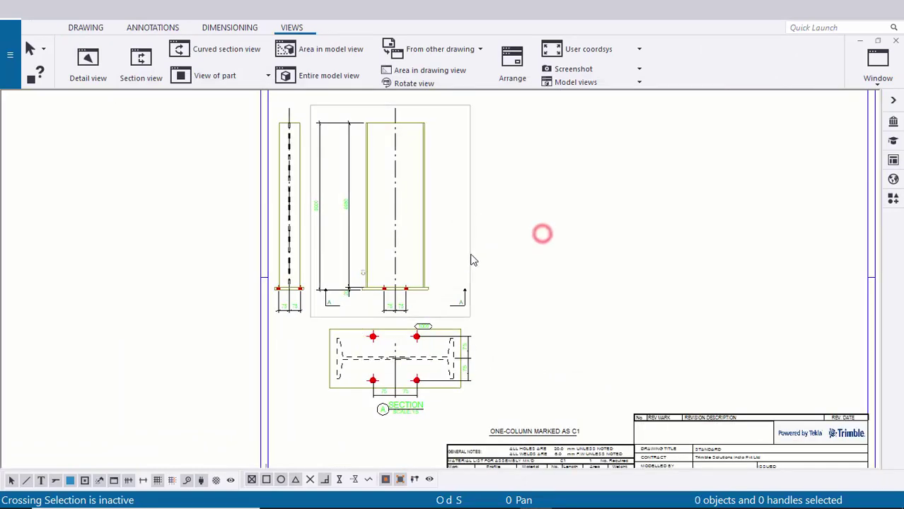
click(472, 244)
scroll(488, 244, down, 3)
click(512, 227)
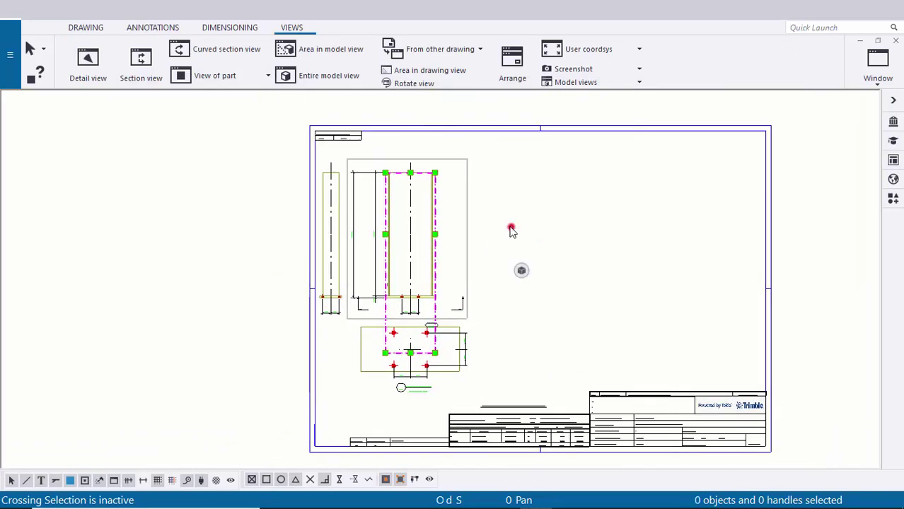
scroll(511, 227, up, 4)
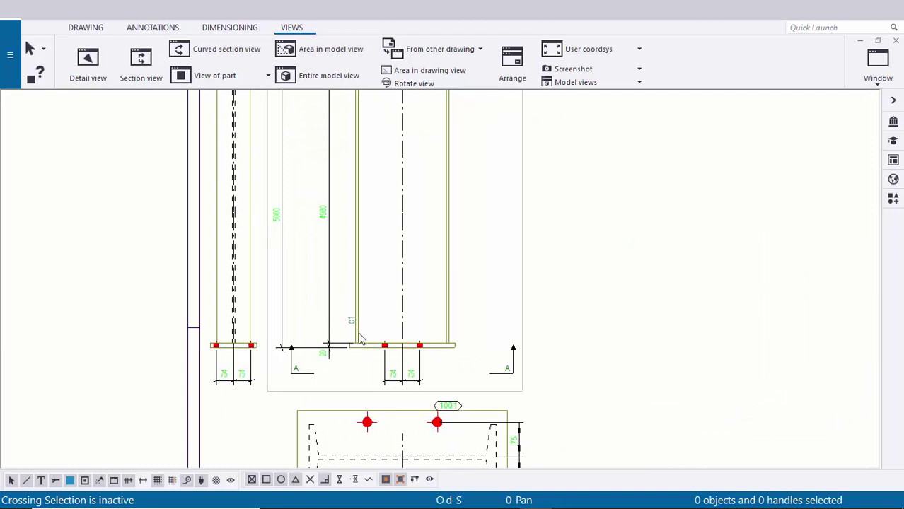
scroll(360, 339, down, 2)
scroll(495, 260, down, 2)
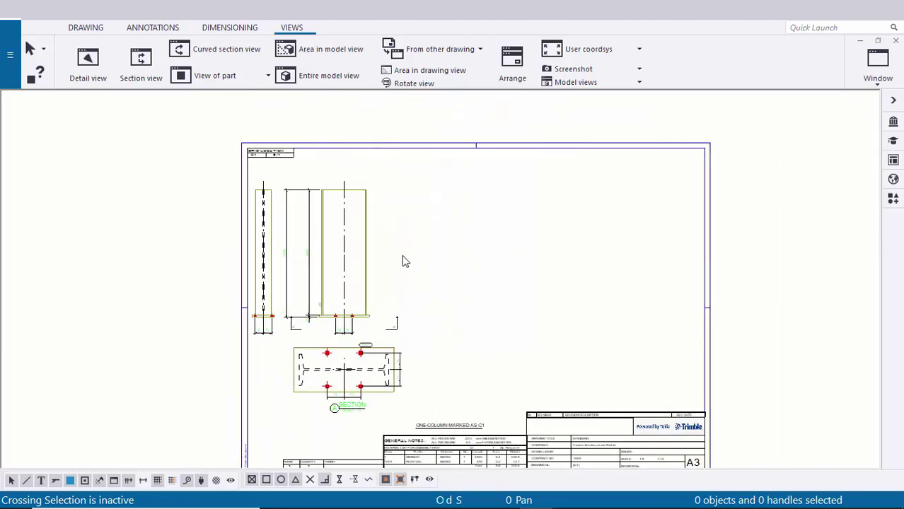
Move the side view right and the section view under the column elevation.
click(401, 262)
drag(401, 262, 565, 262)
scroll(565, 260, up, 2)
click(407, 398)
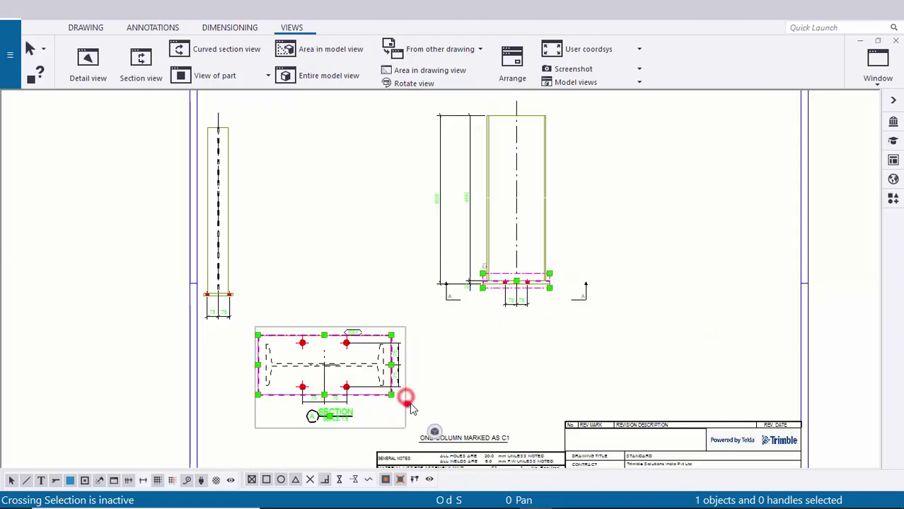
drag(413, 409, 587, 403)
click(682, 365)
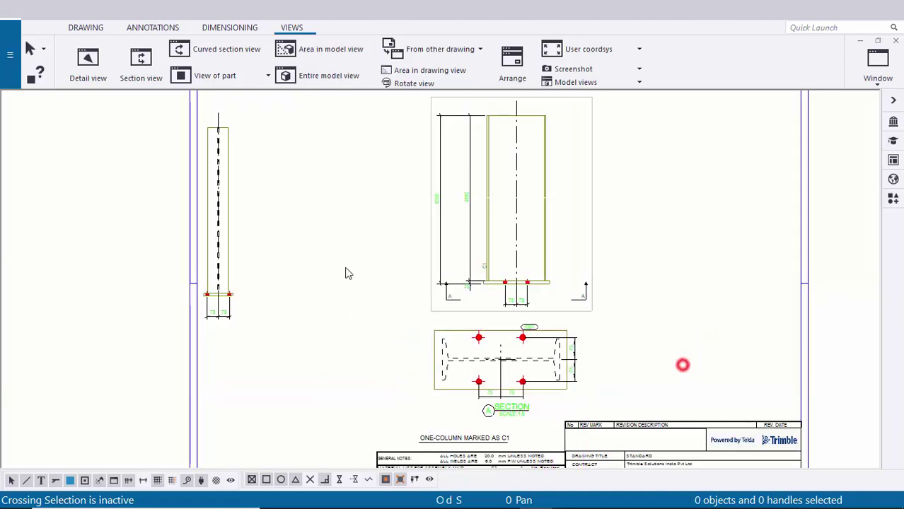
Shift the side view up and to the right, then save the drawing.
scroll(294, 313, down, 2)
click(281, 303)
drag(280, 316, 437, 306)
click(672, 292)
scroll(527, 301, down, 2)
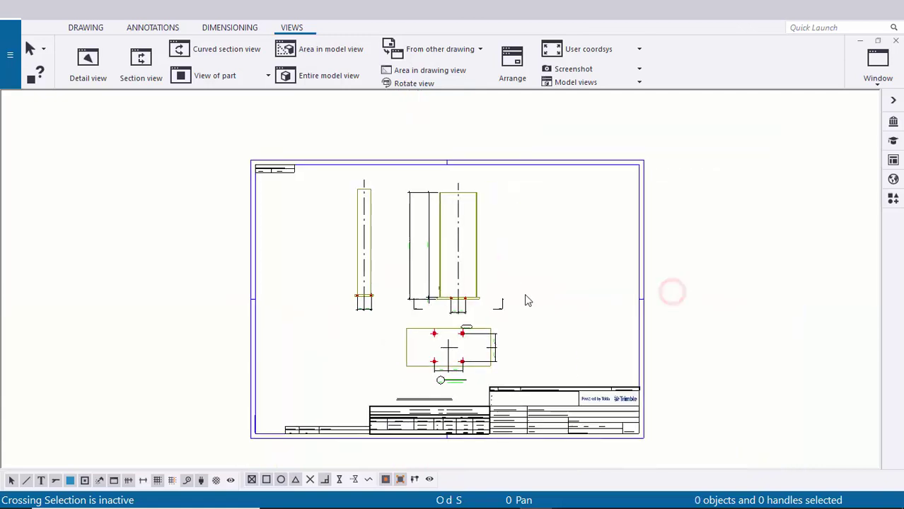
scroll(527, 301, up, 1)
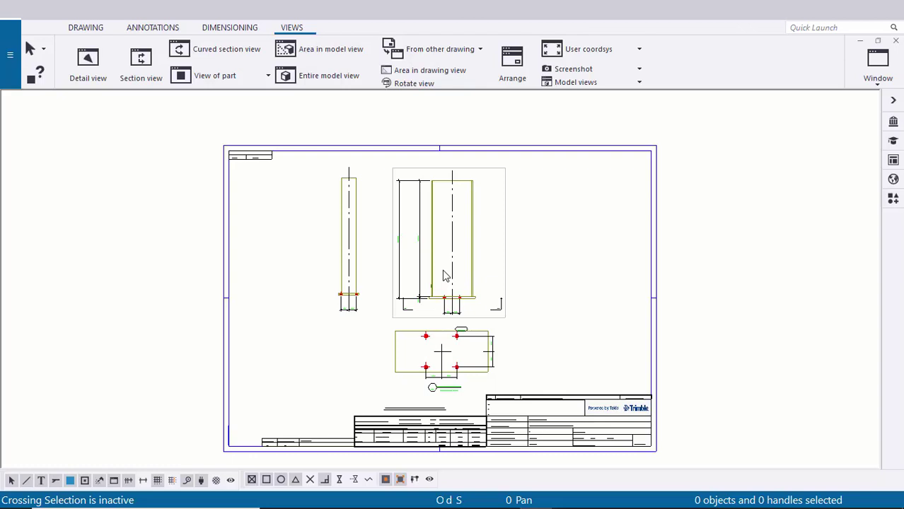
key(ctrl+s)
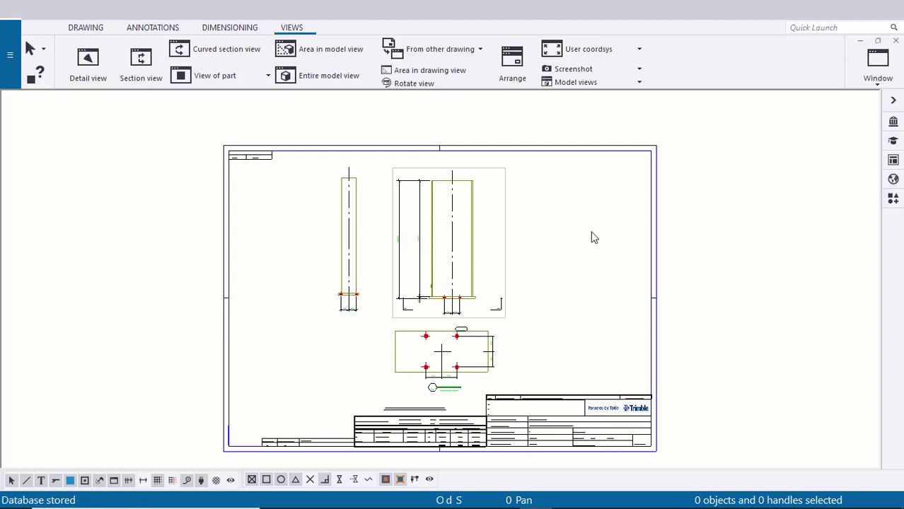
Close the drawing and open Print Drawings for C1 from the Document manager.
click(895, 40)
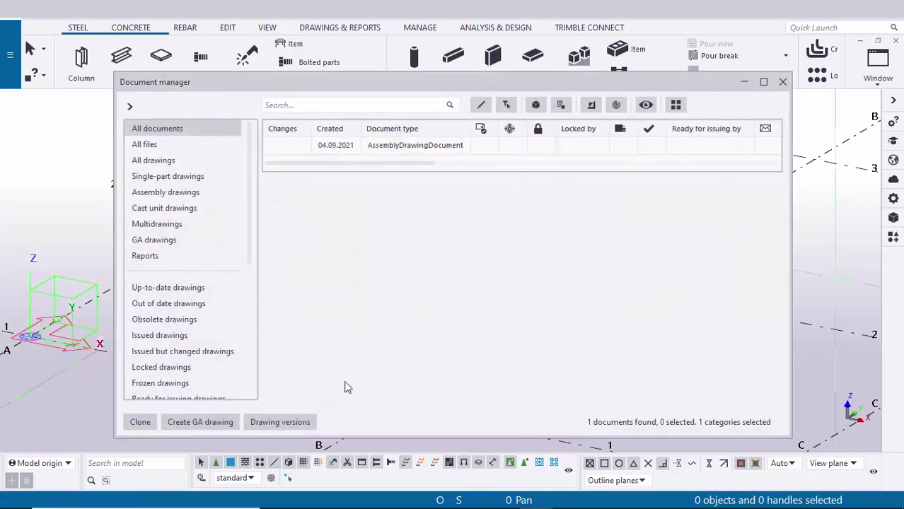
click(422, 153)
drag(404, 164, 506, 162)
right_click(515, 145)
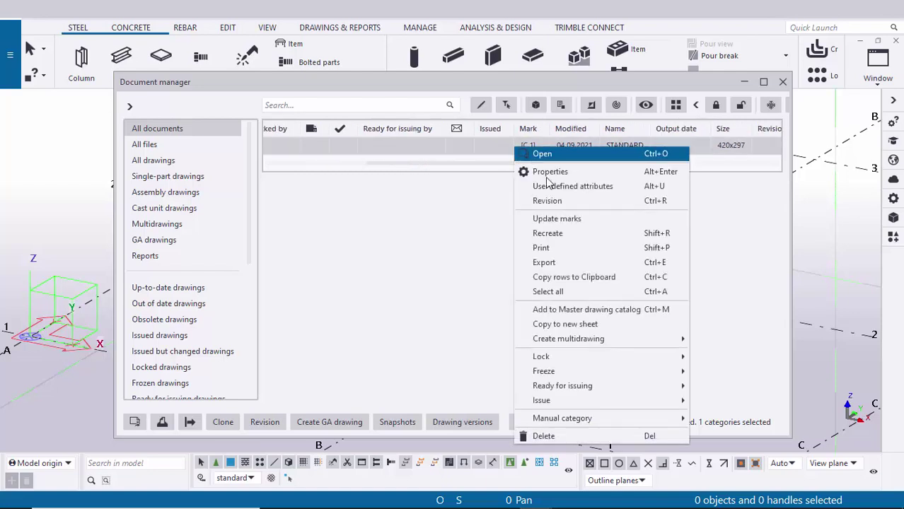
click(656, 249)
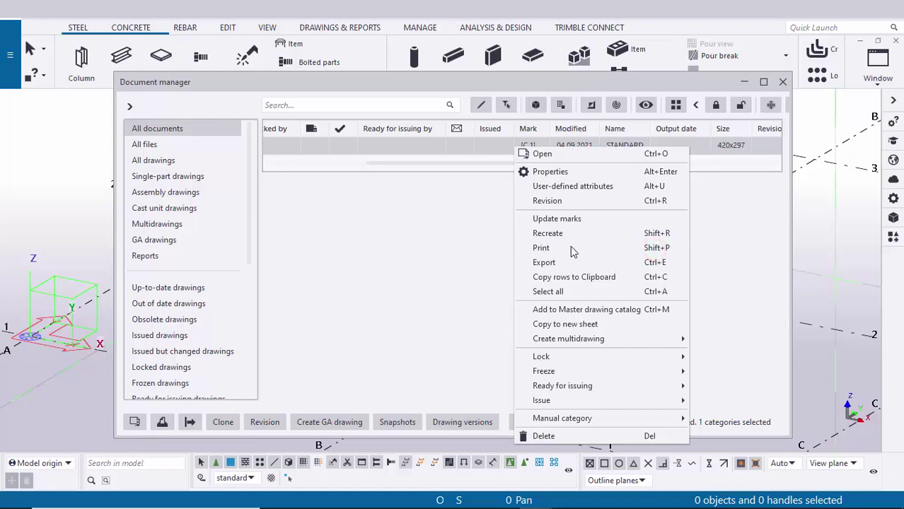
drag(513, 112, 517, 68)
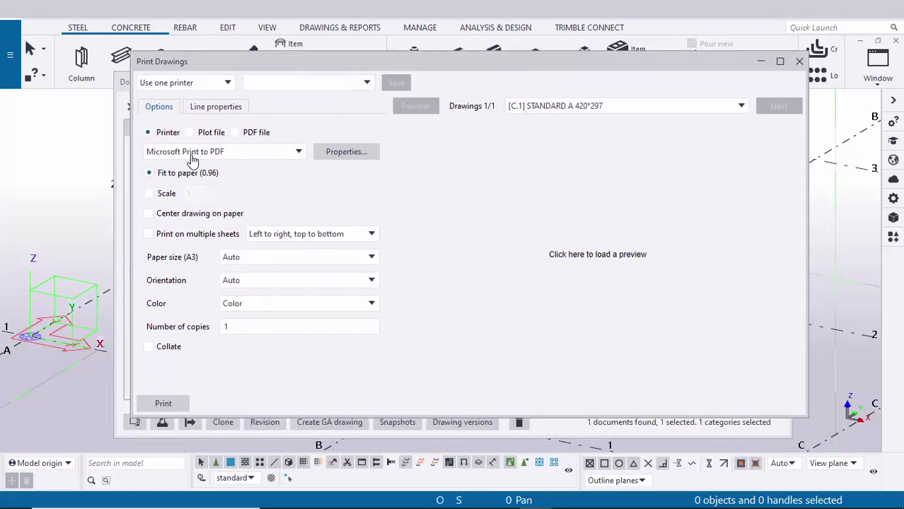
Set C1 to print as a black-and-white PDF, fit to paper, opening the folder when finished.
click(236, 133)
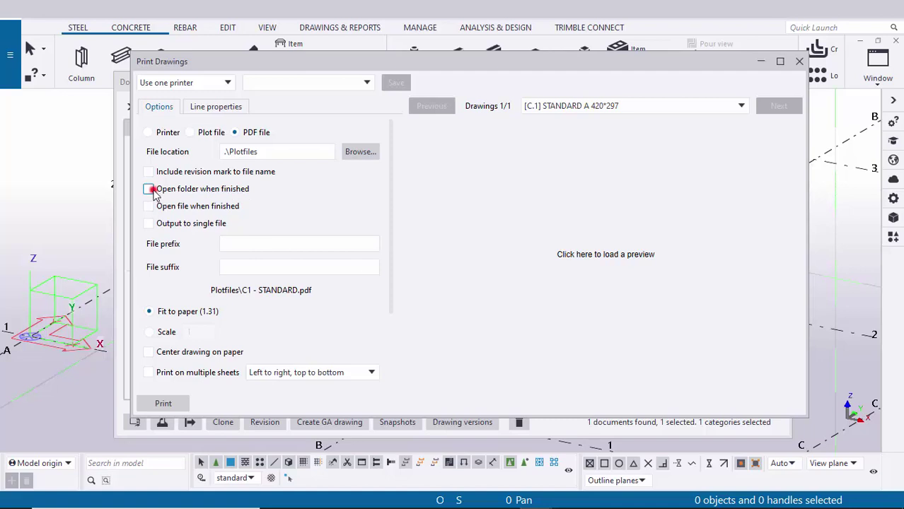
click(148, 189)
scroll(283, 318, down, 3)
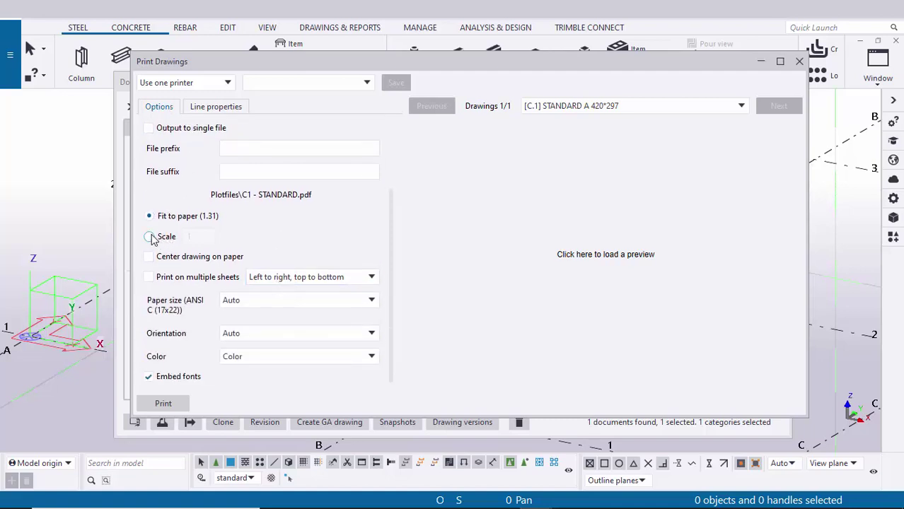
click(149, 237)
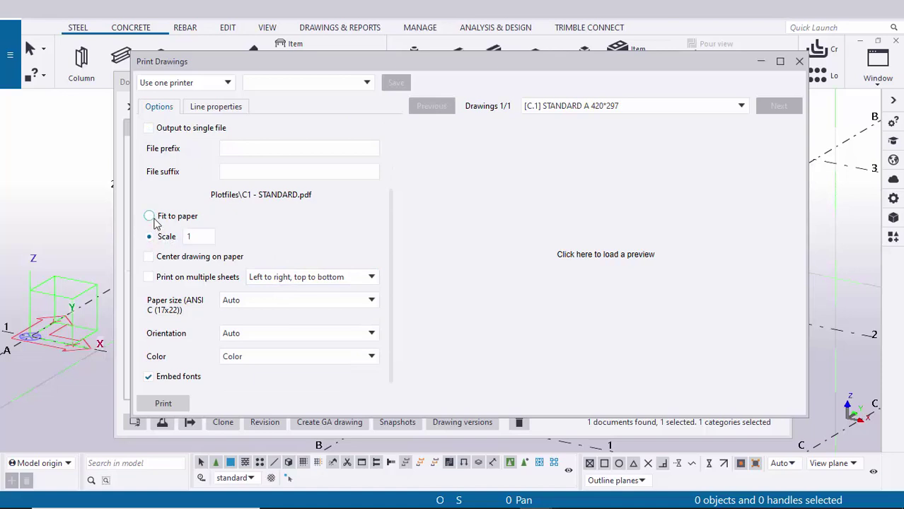
click(150, 217)
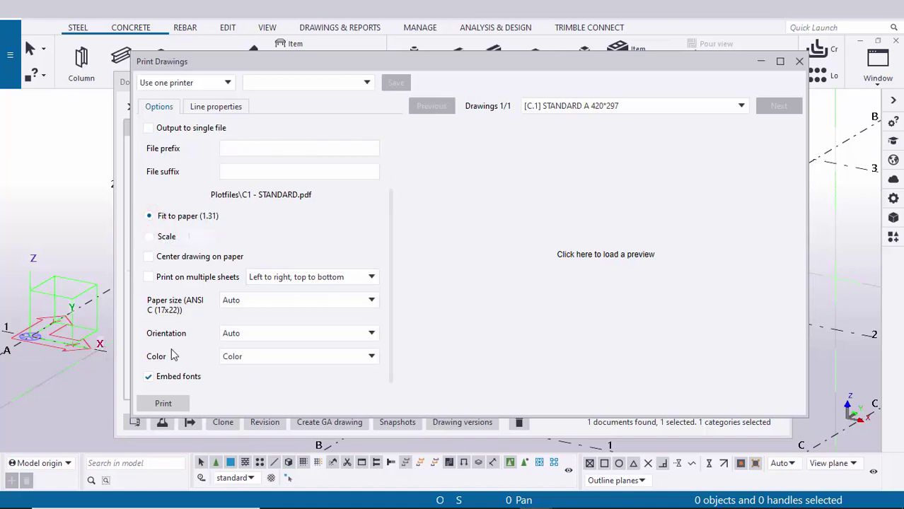
click(263, 360)
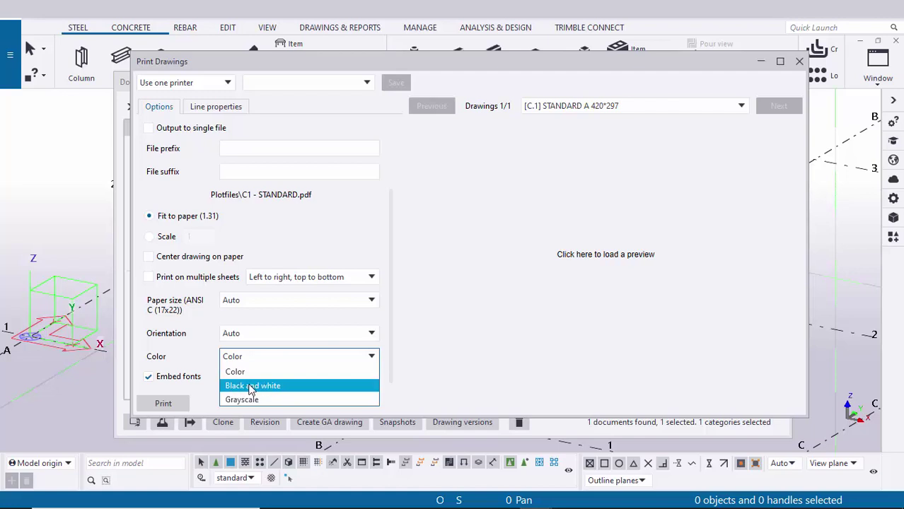
click(249, 387)
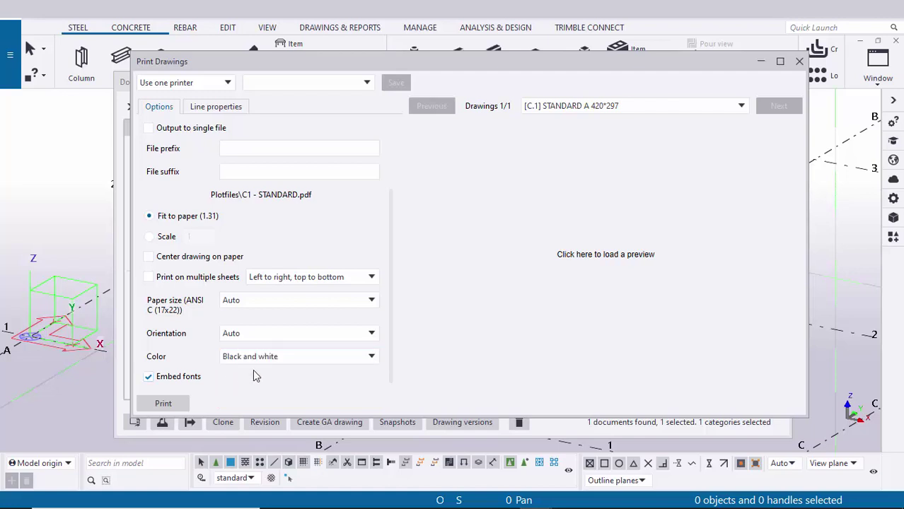
Load the C1 preview and print it to the C1 - STANDARD PDF in Plotfiles.
click(598, 256)
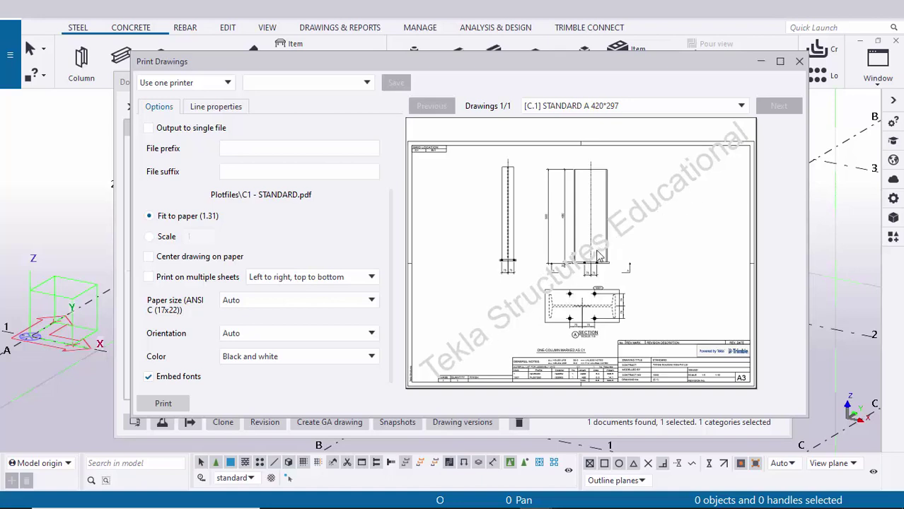
click(174, 403)
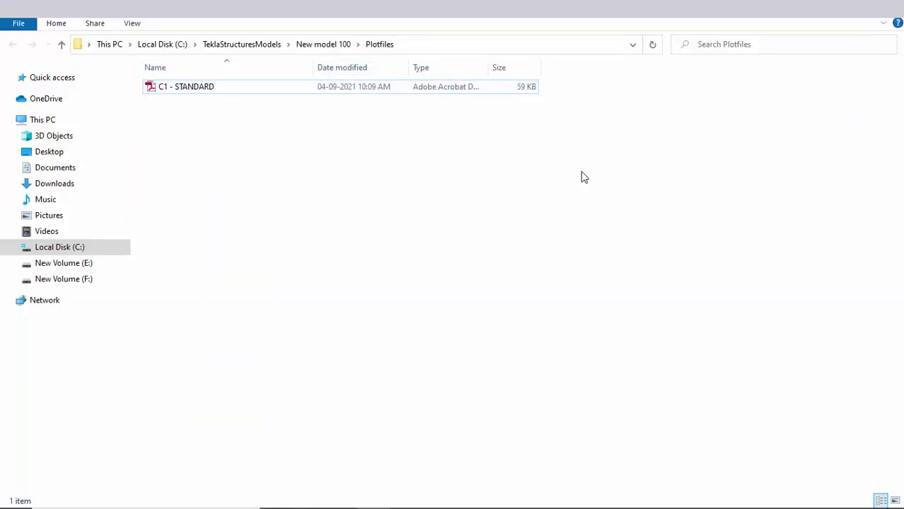
Close the Plotfiles window, Print Drawings dialog and Document manager.
key(alt+F4)
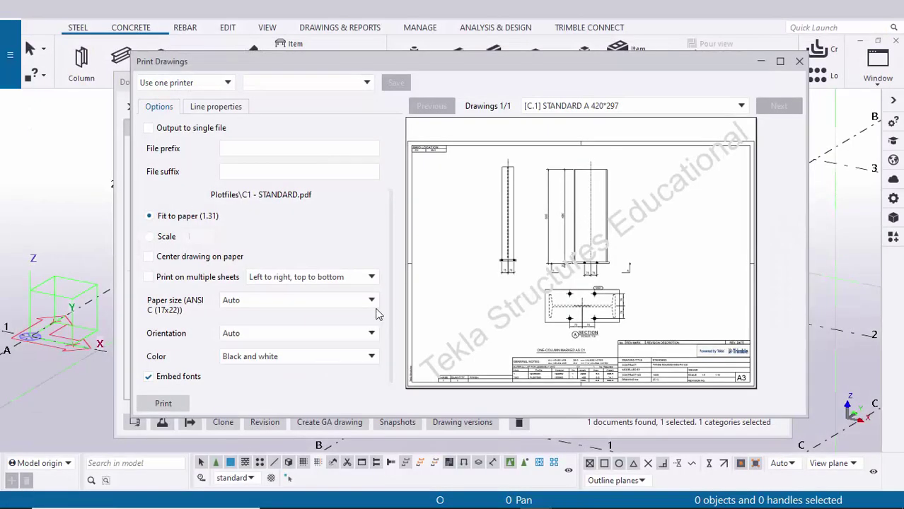
click(799, 62)
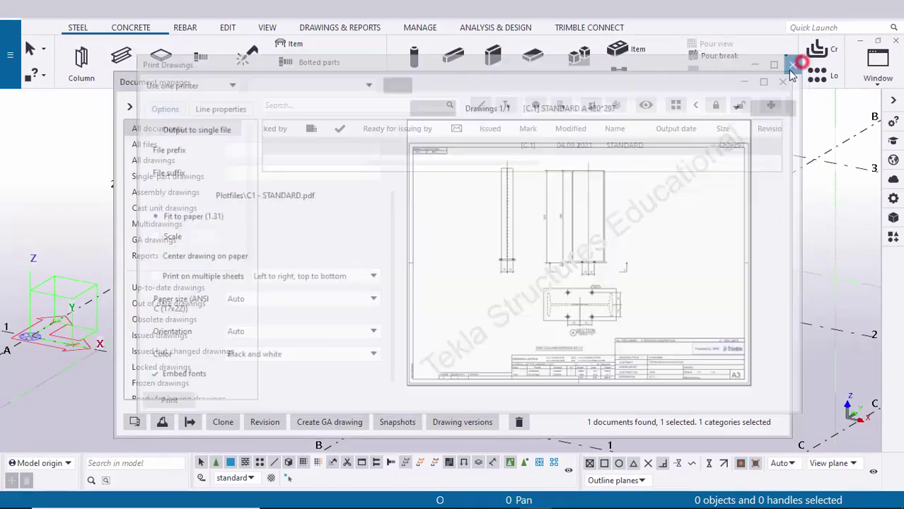
click(779, 80)
scroll(484, 213, down, 5)
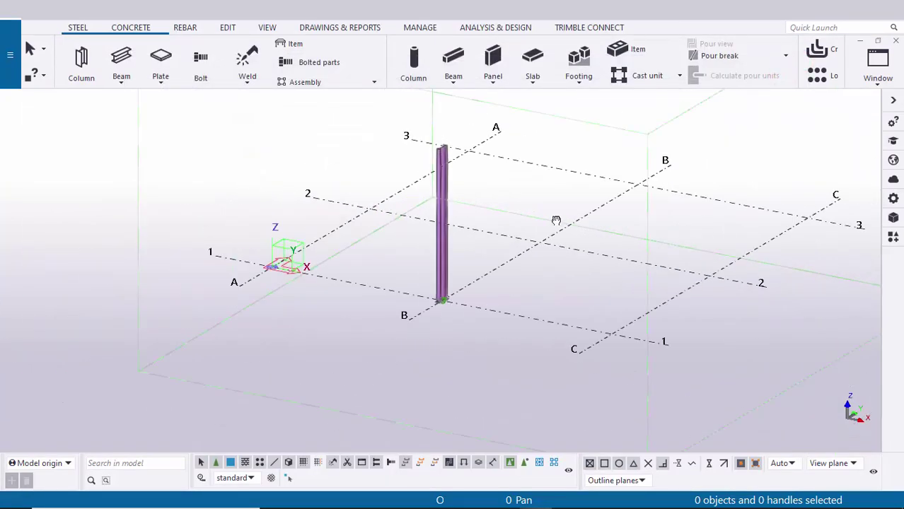
Open the model folder, go into PlotFiles, and open the C1 - STANDARD PDF.
click(12, 65)
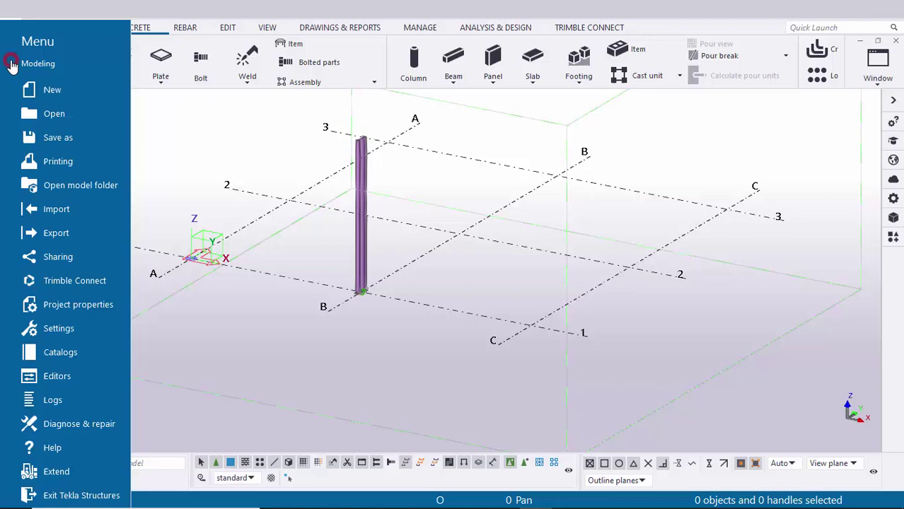
click(75, 187)
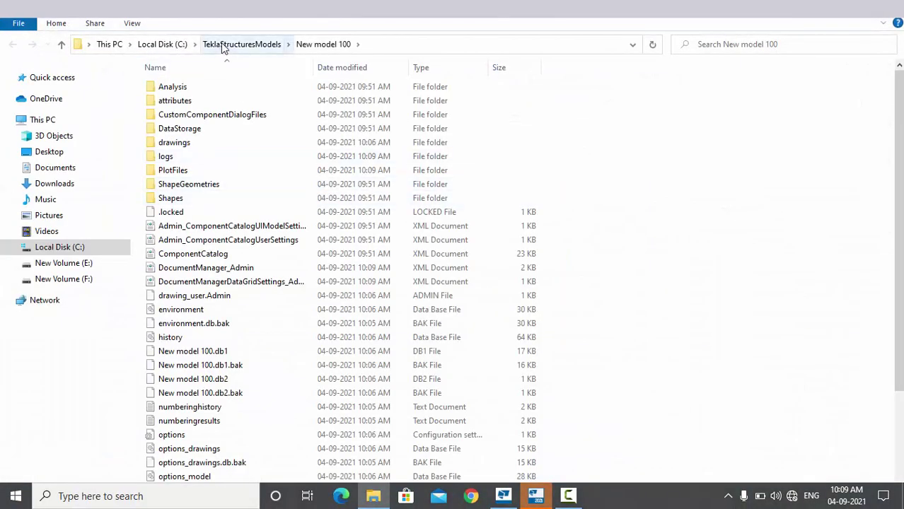
click(192, 141)
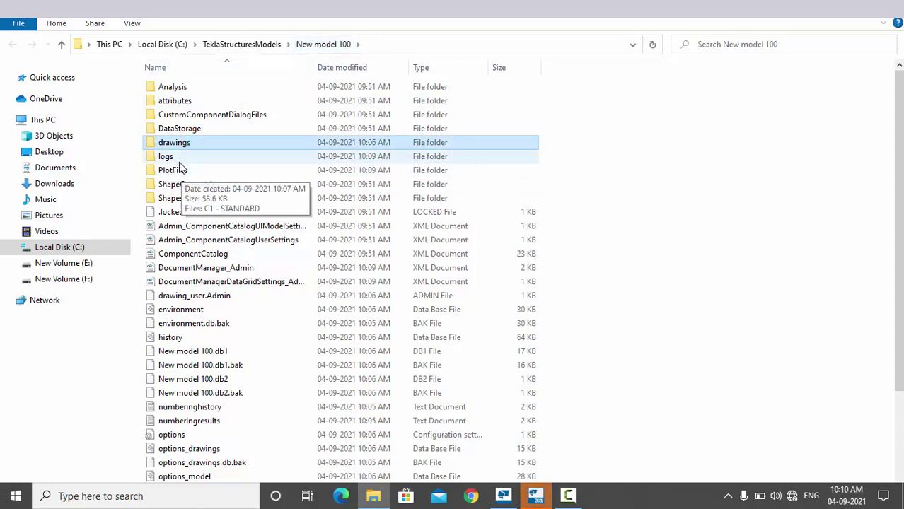
double_click(180, 170)
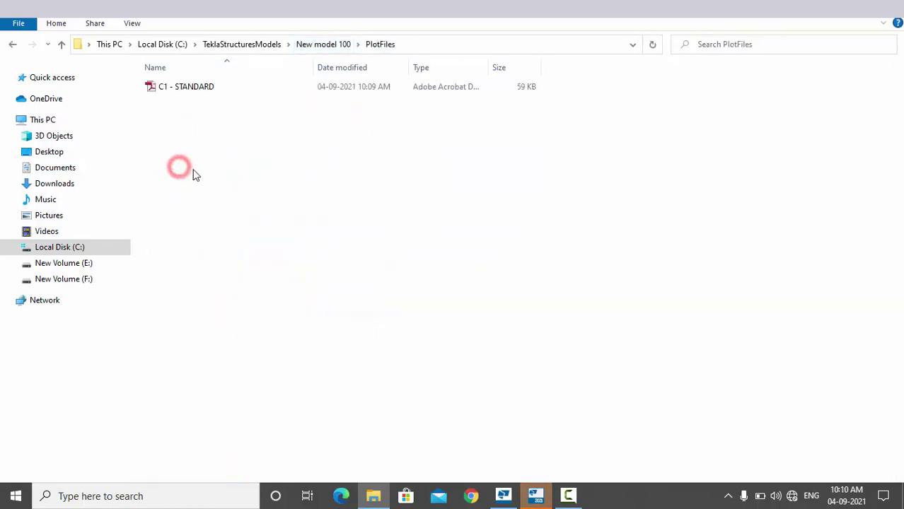
click(172, 88)
double_click(218, 87)
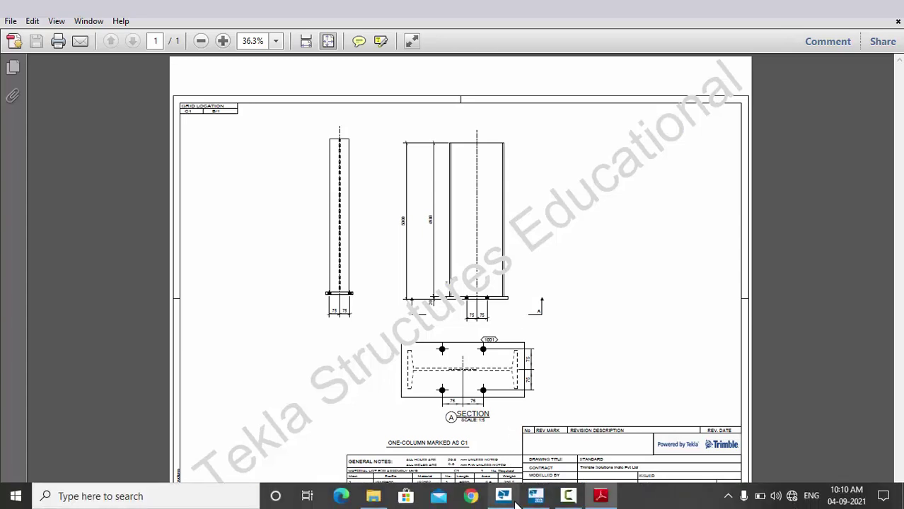
Switch back to the Tekla Structures model after reviewing the C1 PDF.
click(535, 501)
scroll(438, 244, up, 2)
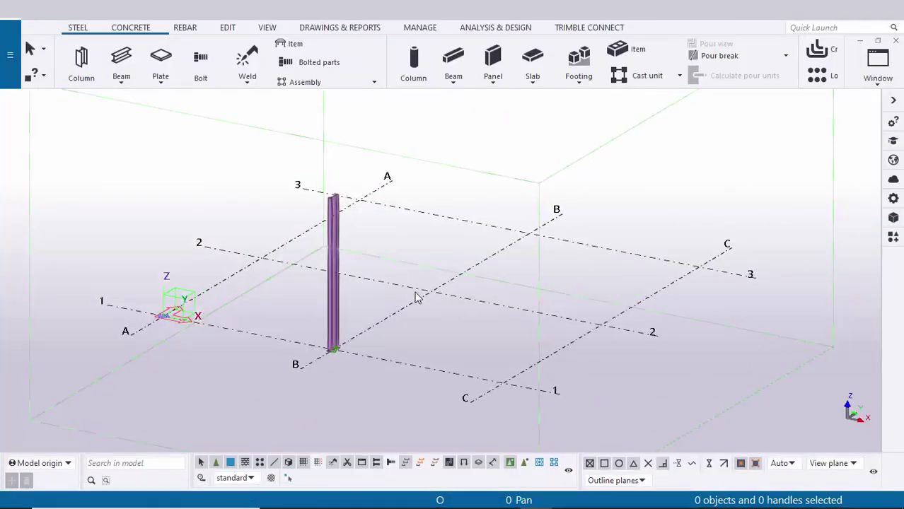